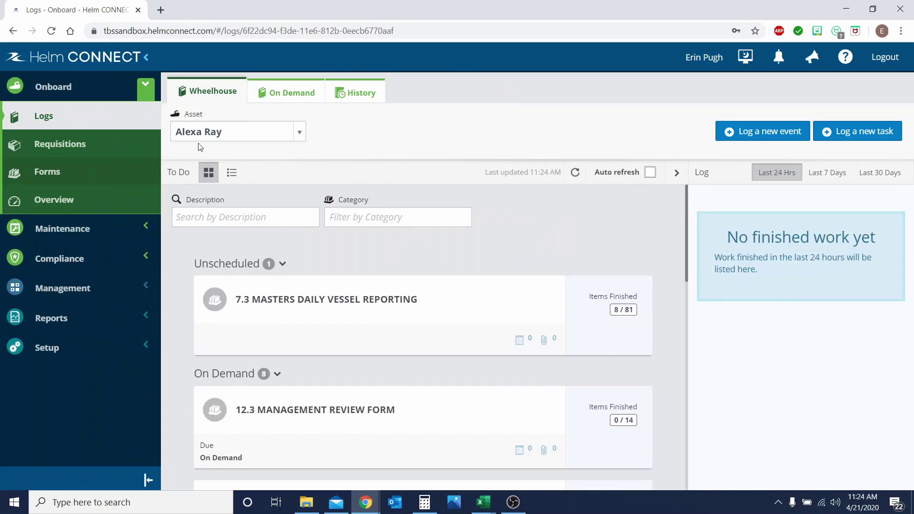
Step: Start a new user record from the Setup Users list
click(43, 354)
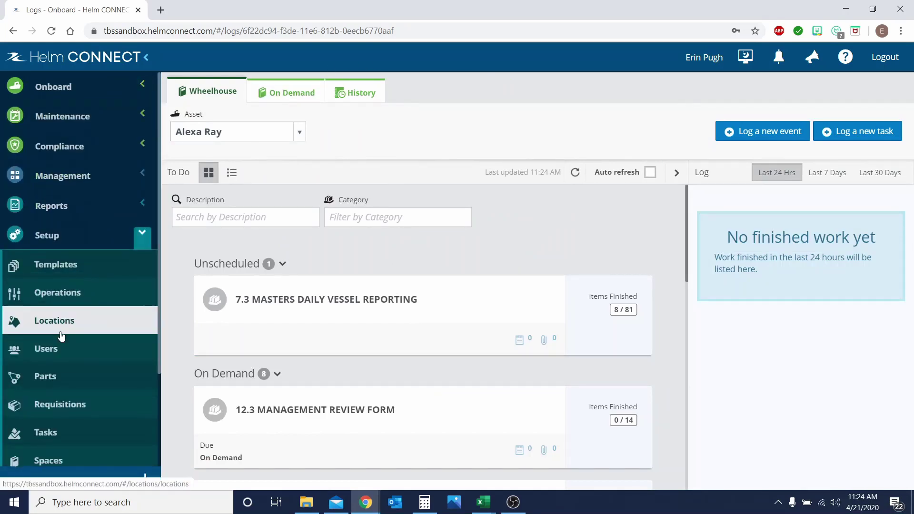
click(66, 350)
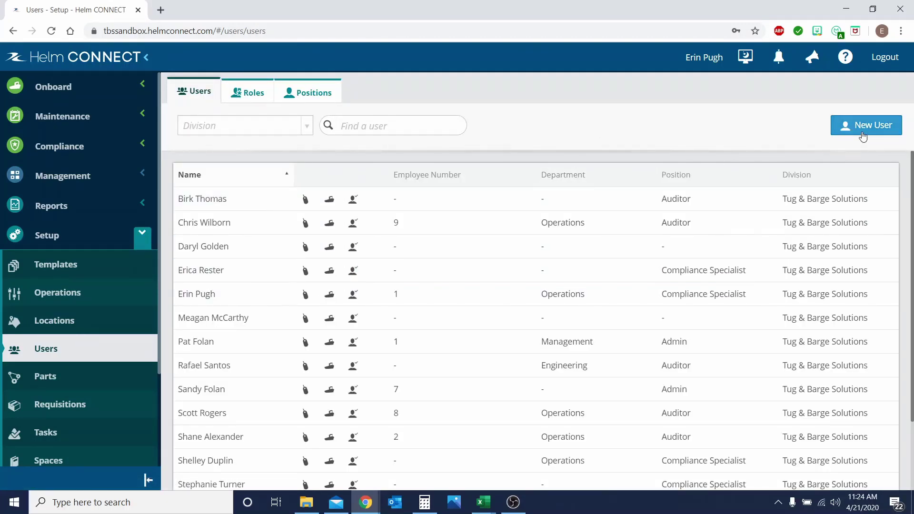
click(863, 137)
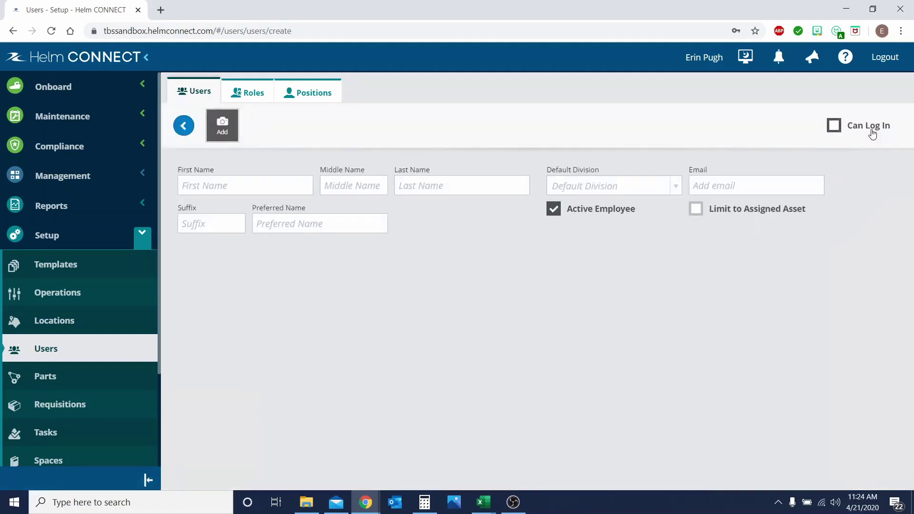
Step: Enter the new user's first name and last name in the form
click(253, 192)
text(JOhn)
key(BackSpace)
key(BackSpace)
key(BackSpace)
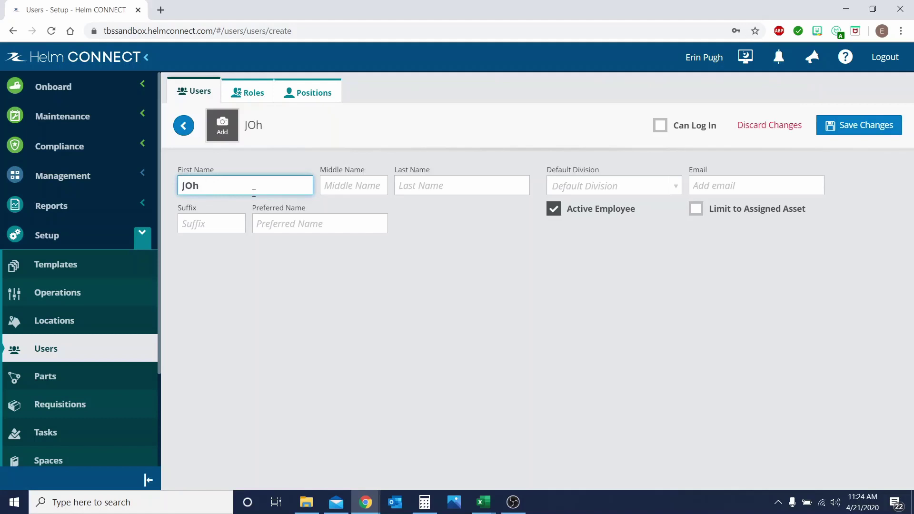
text(ohn)
key(Tab)
key(Tab)
text(Snow)
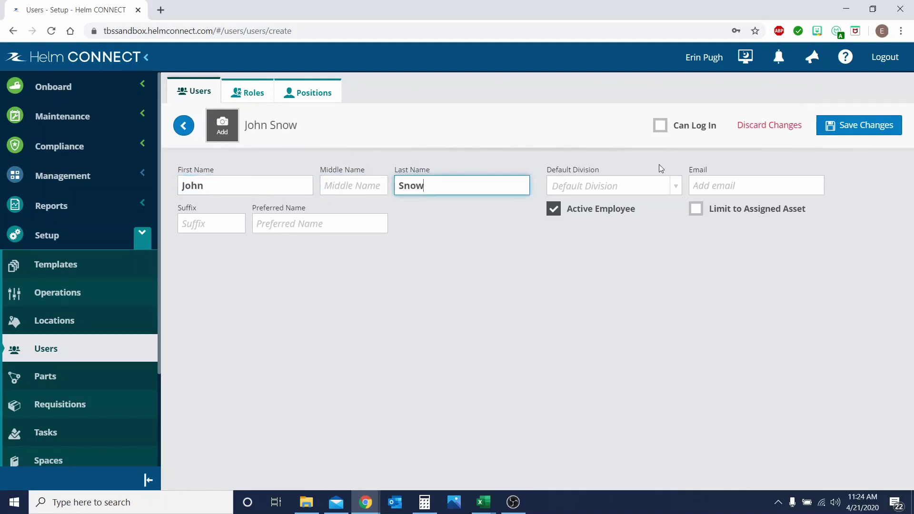
click(616, 192)
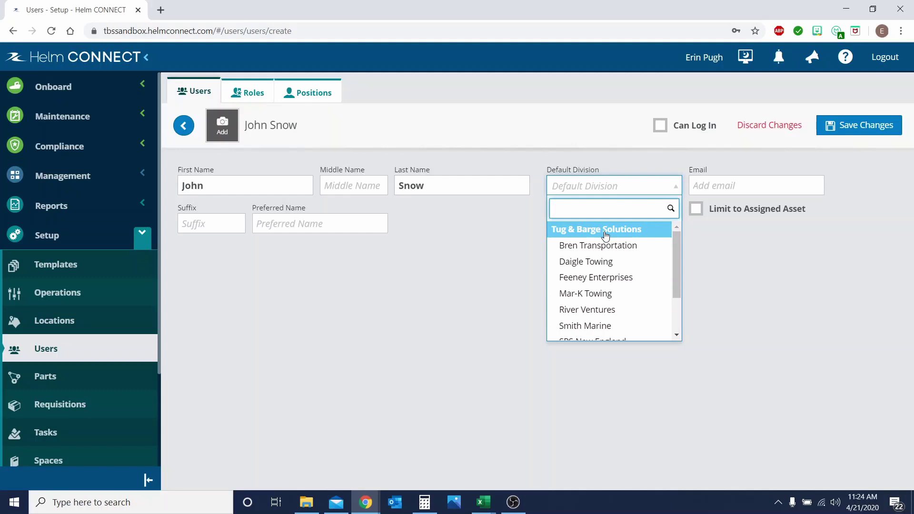
Step: Set the default division to Tug & Barge Solutions and enter the user's e-mail address
click(606, 237)
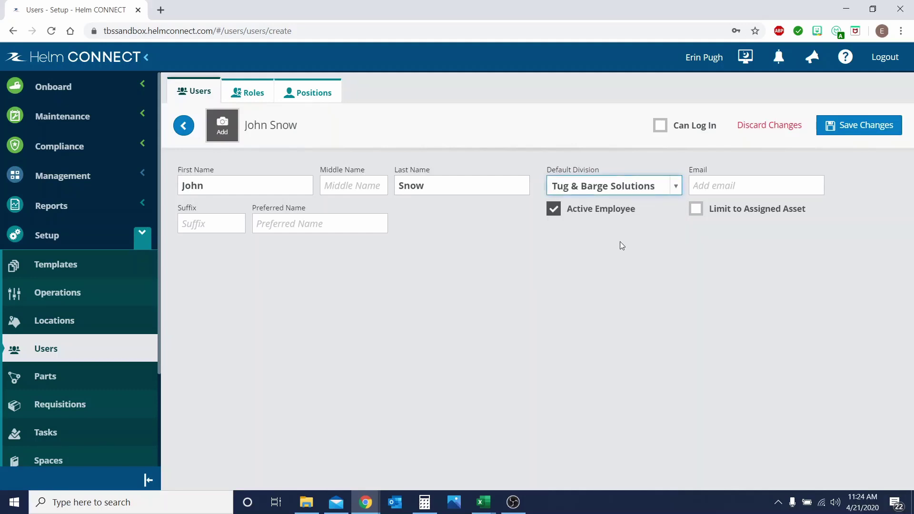
click(752, 180)
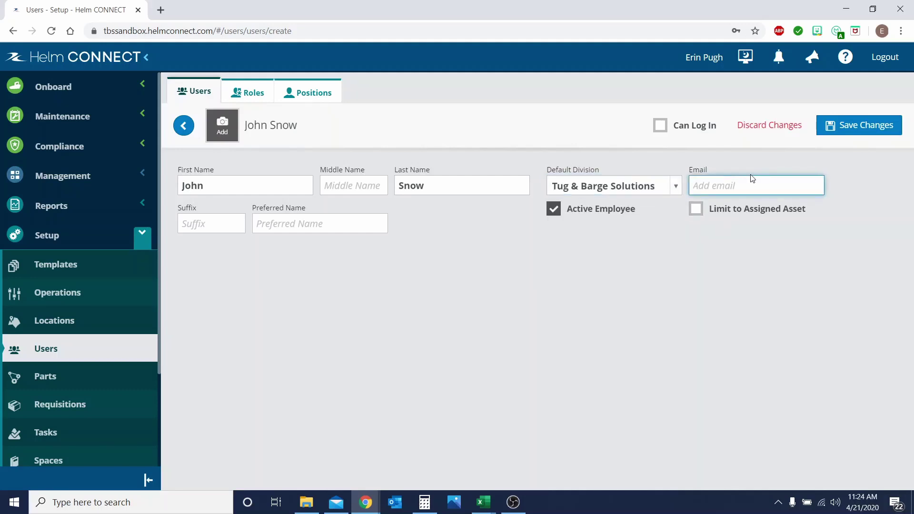
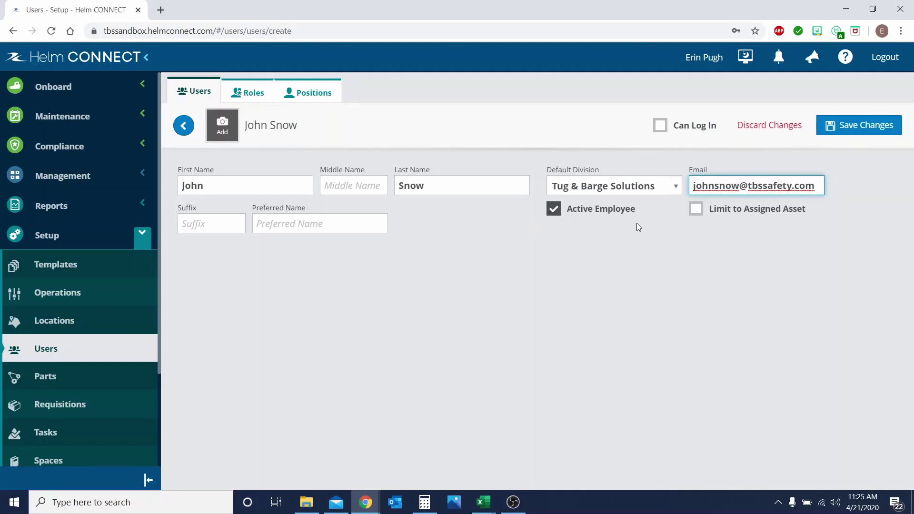
Step: Enable Can Log In and Can Log In To Asset, and assign the Captain role
click(657, 127)
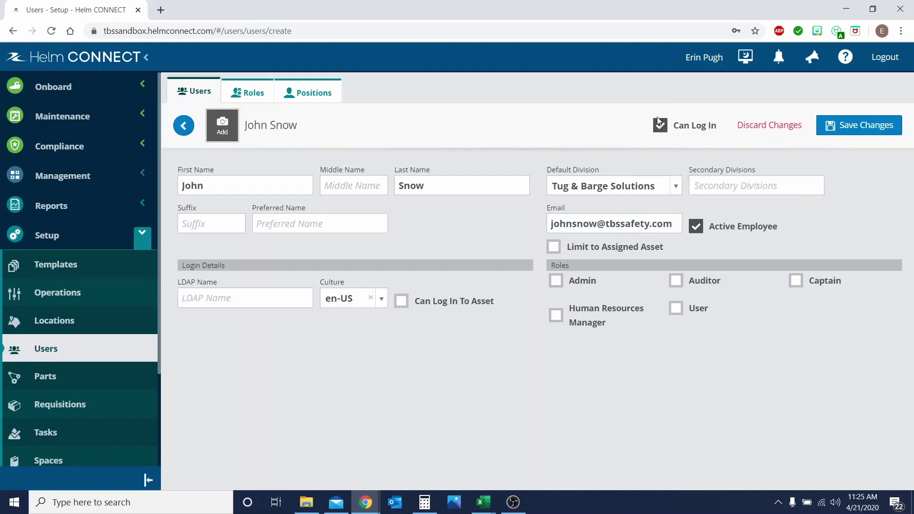
click(401, 301)
click(796, 284)
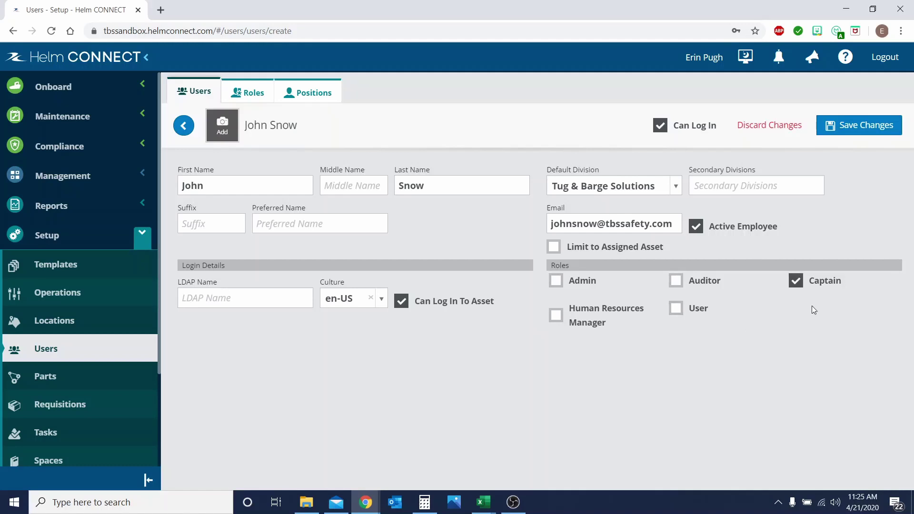
Step: Save the new user record with the Captain role
click(875, 126)
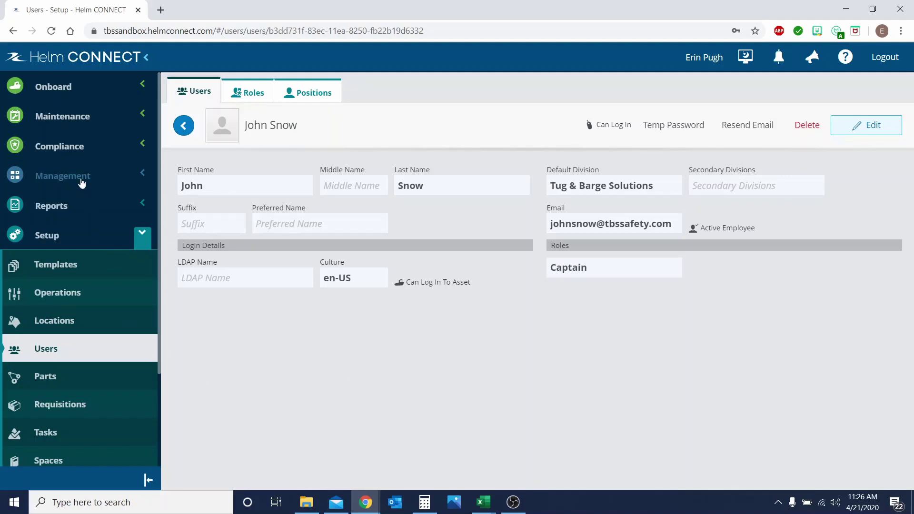
Step: Find the new person's card under Management People and open their profile
click(82, 183)
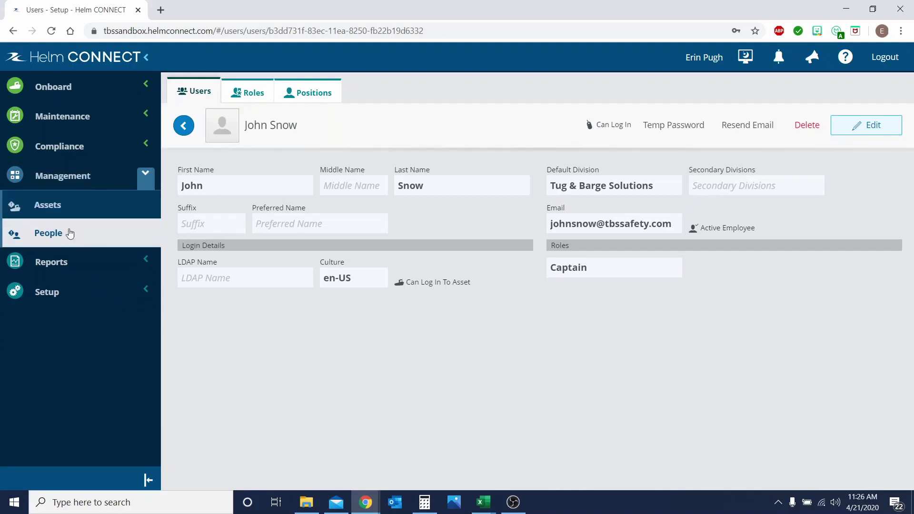
click(68, 238)
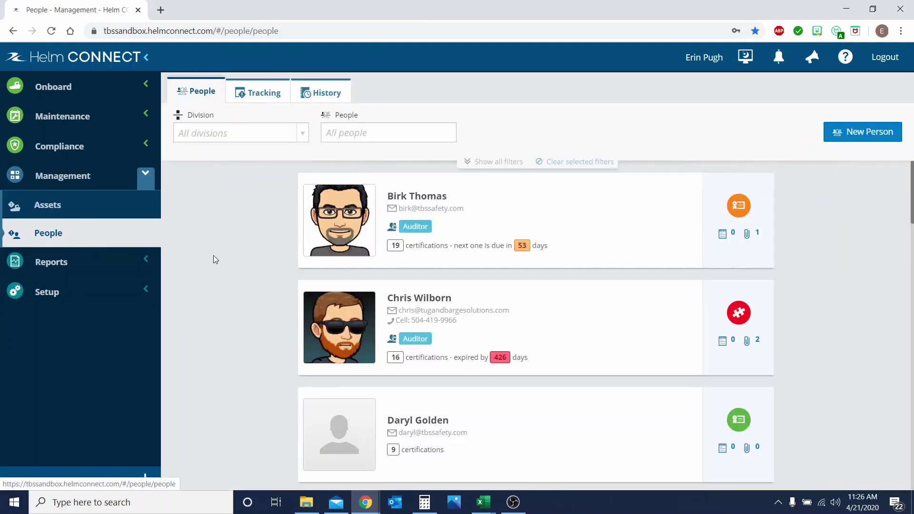
scroll(251, 244, down, 3)
scroll(250, 239, down, 7)
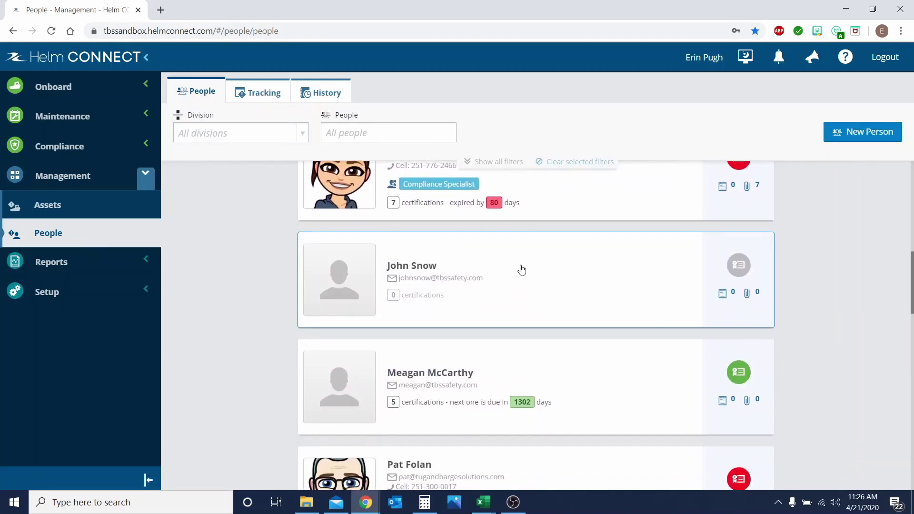
click(521, 268)
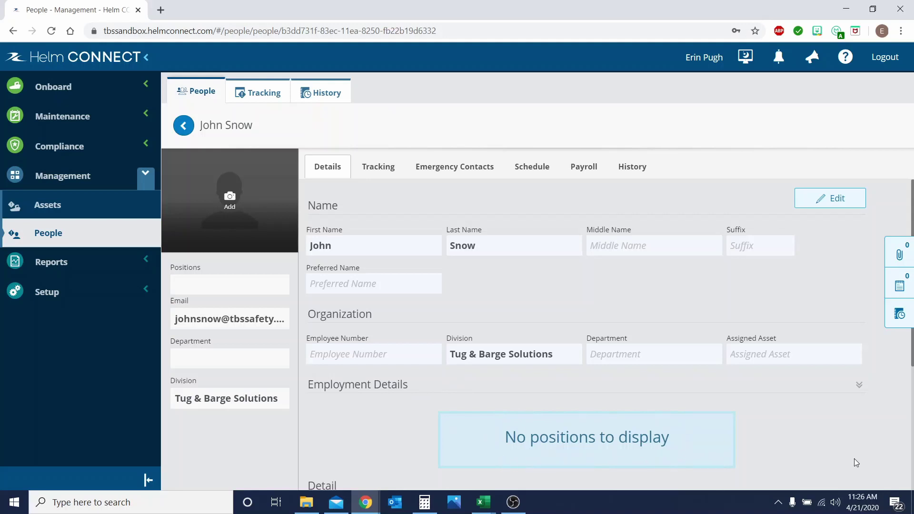
Step: Add a Captain employment position to the person record and save it
click(823, 204)
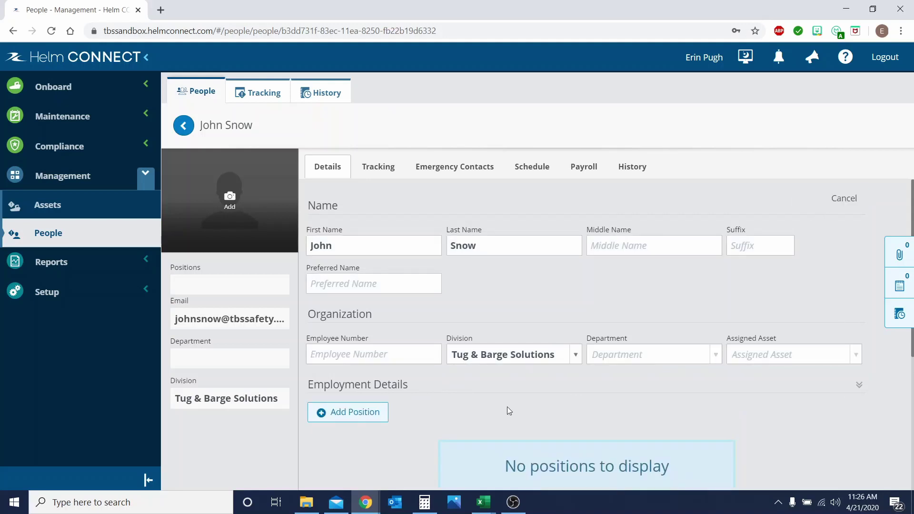
scroll(468, 398, down, 1)
click(379, 362)
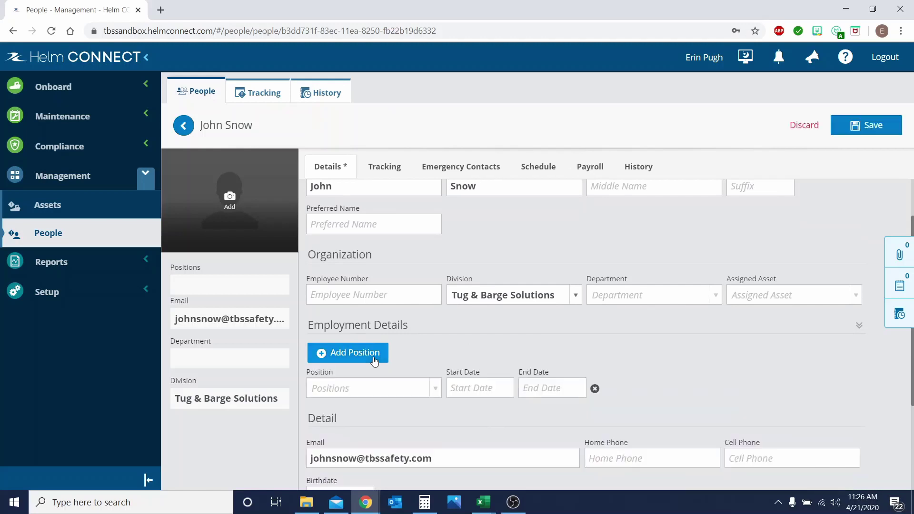
click(374, 395)
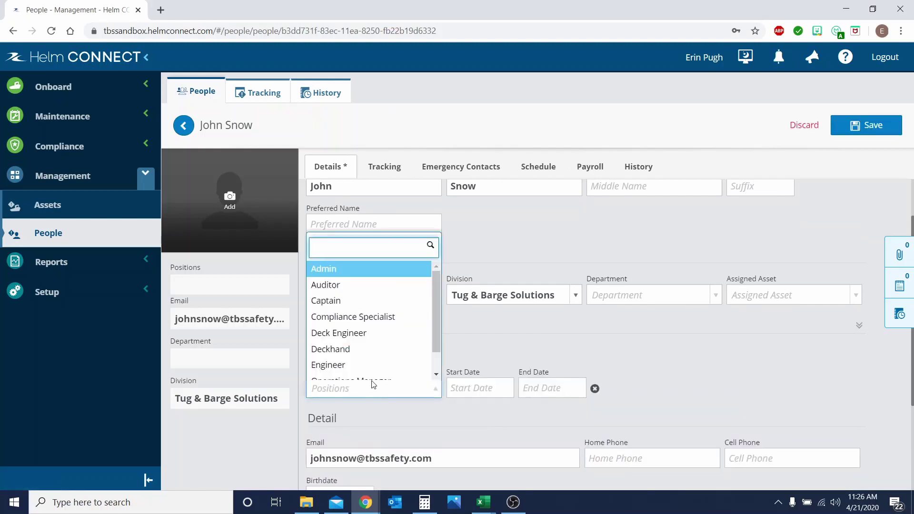
scroll(372, 362, down, 1)
click(356, 292)
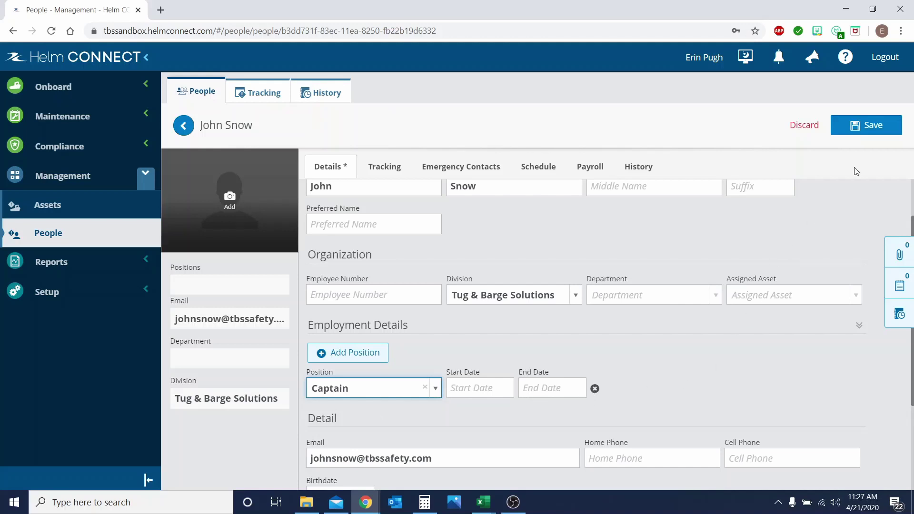
click(878, 131)
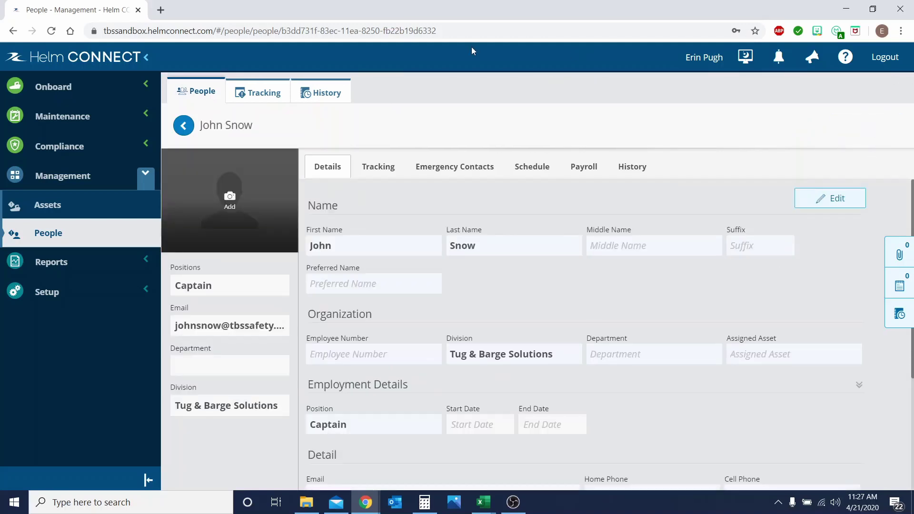
Step: Go back to the people directory, then open the Setup Users list
click(184, 126)
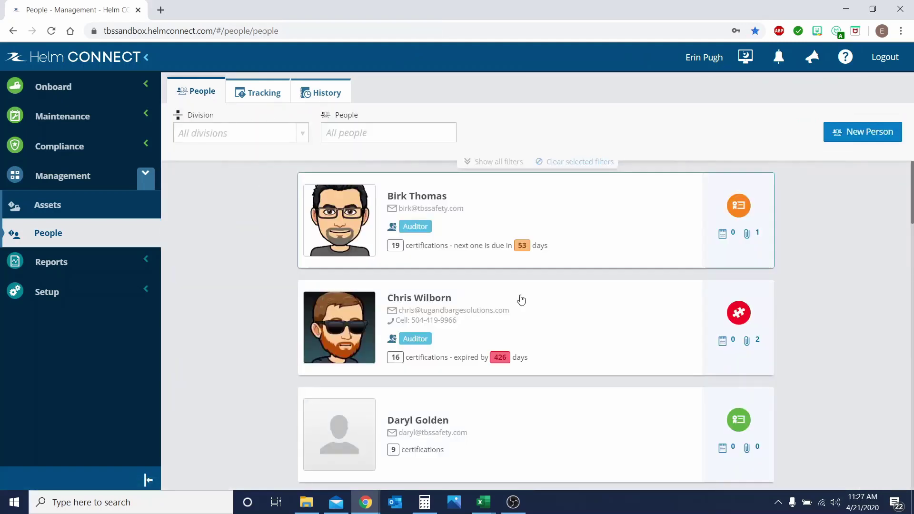
scroll(615, 330, down, 8)
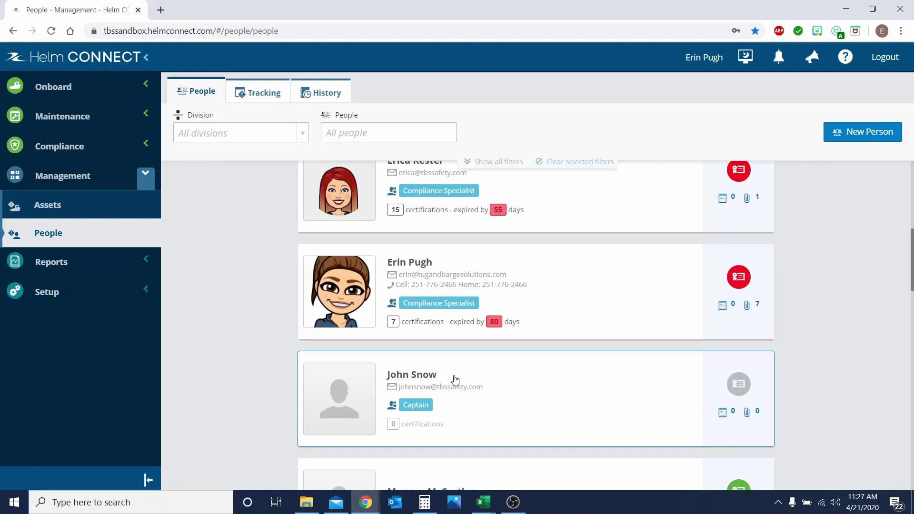
click(51, 292)
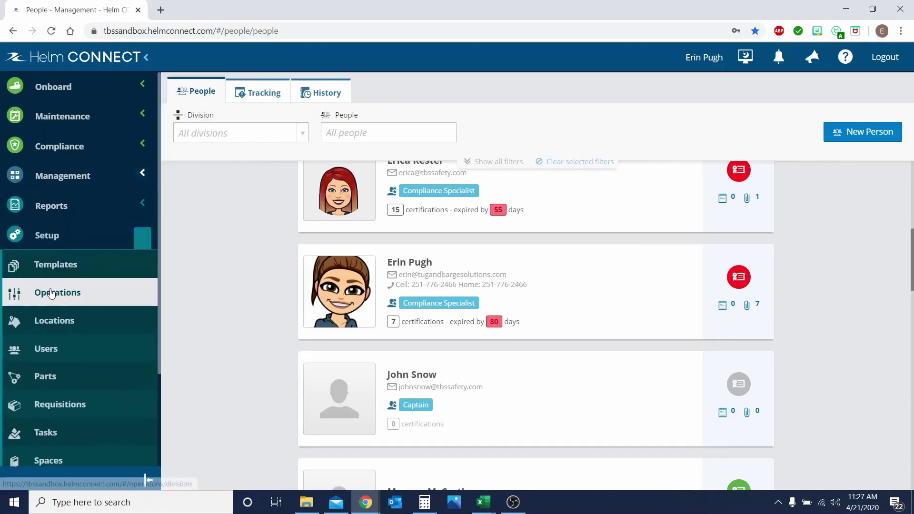
click(74, 352)
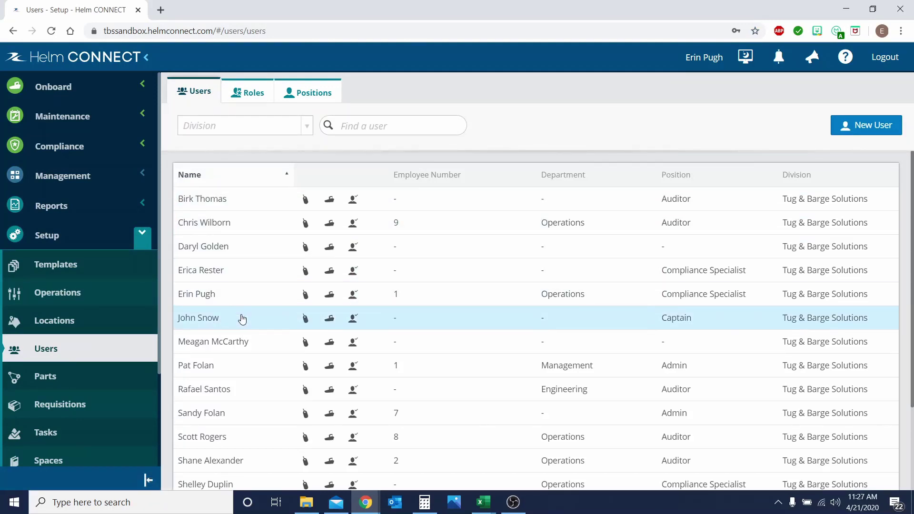
Step: Open the new user's account and reset it with a temporary password
click(242, 319)
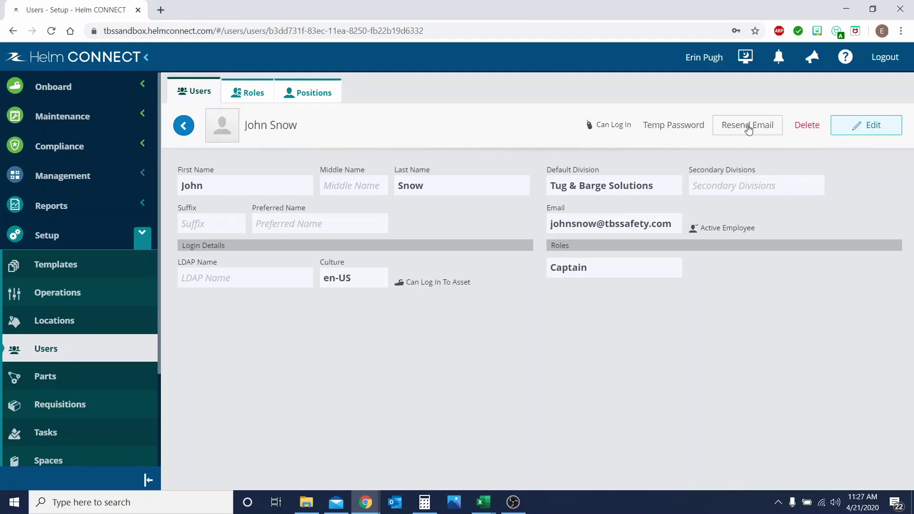
click(683, 129)
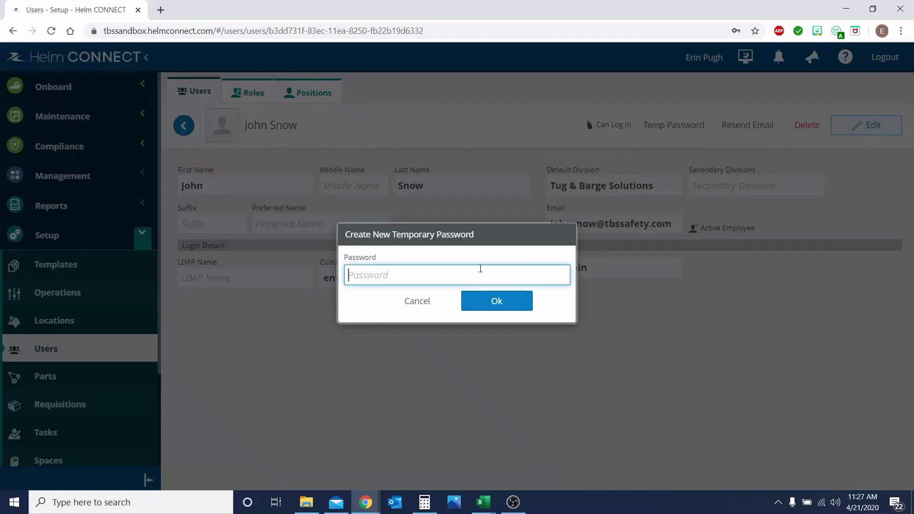
click(497, 303)
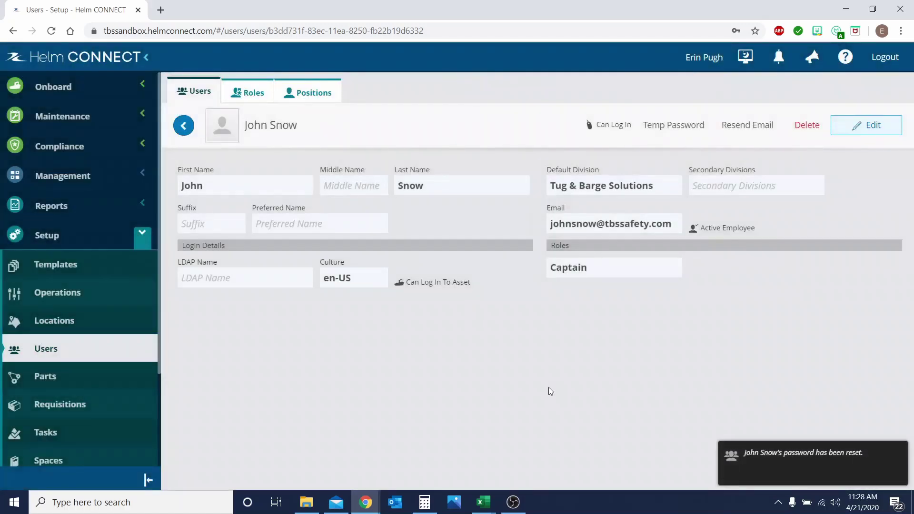
click(800, 468)
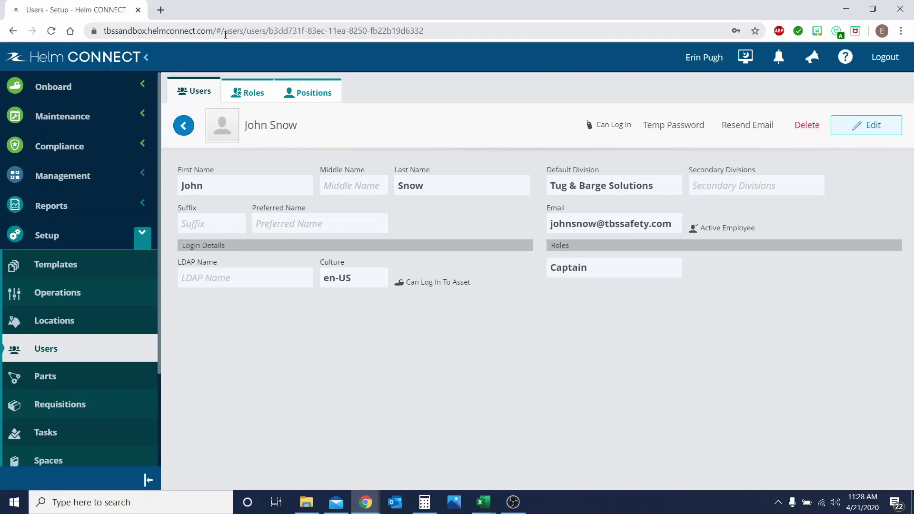
click(847, 9)
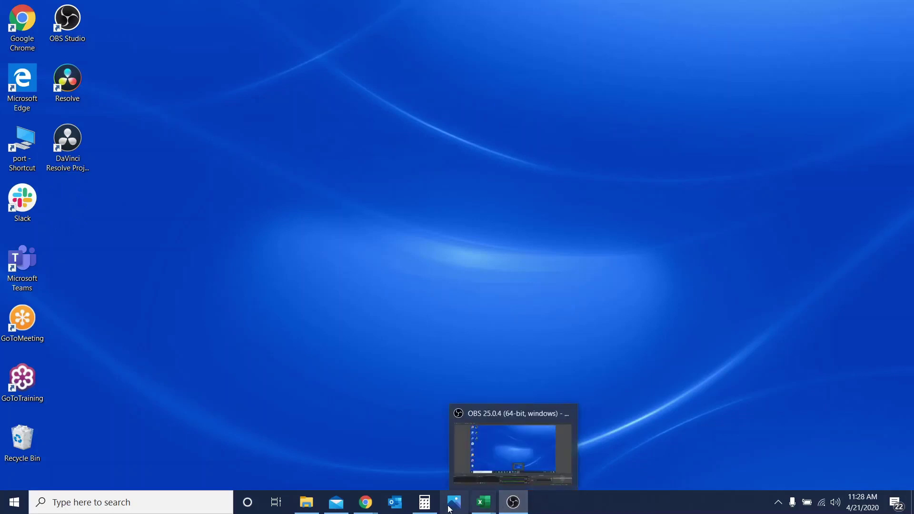
mouse_move(367, 510)
click(433, 471)
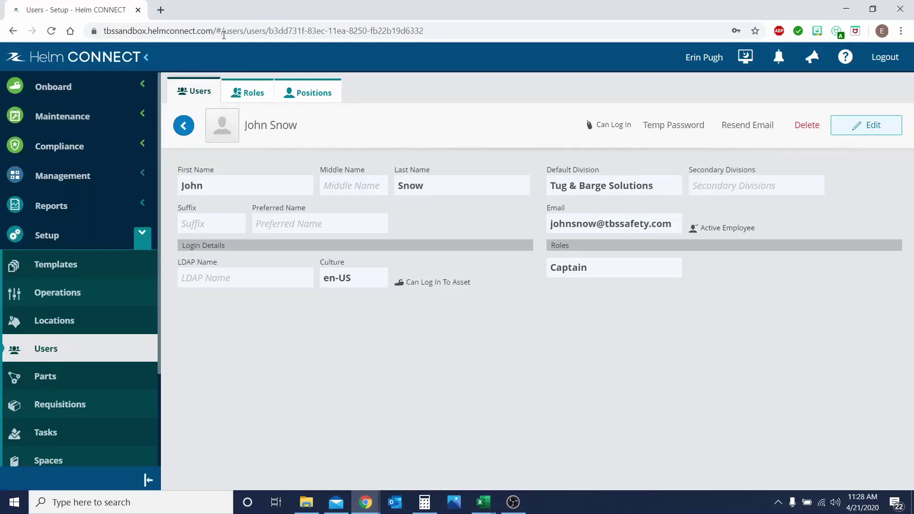